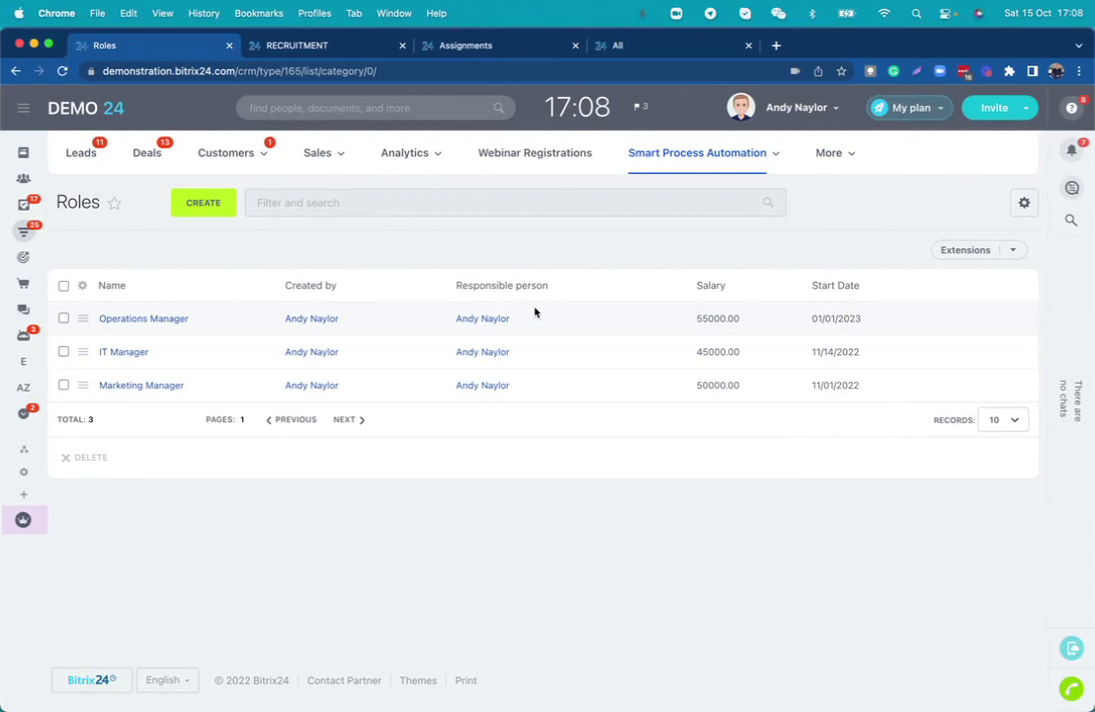
Generate a JOB DESCRIPTION document from the Operations Manager role, reusing the previous number.
{"action": "left_click", "coordinate": [154, 319]}
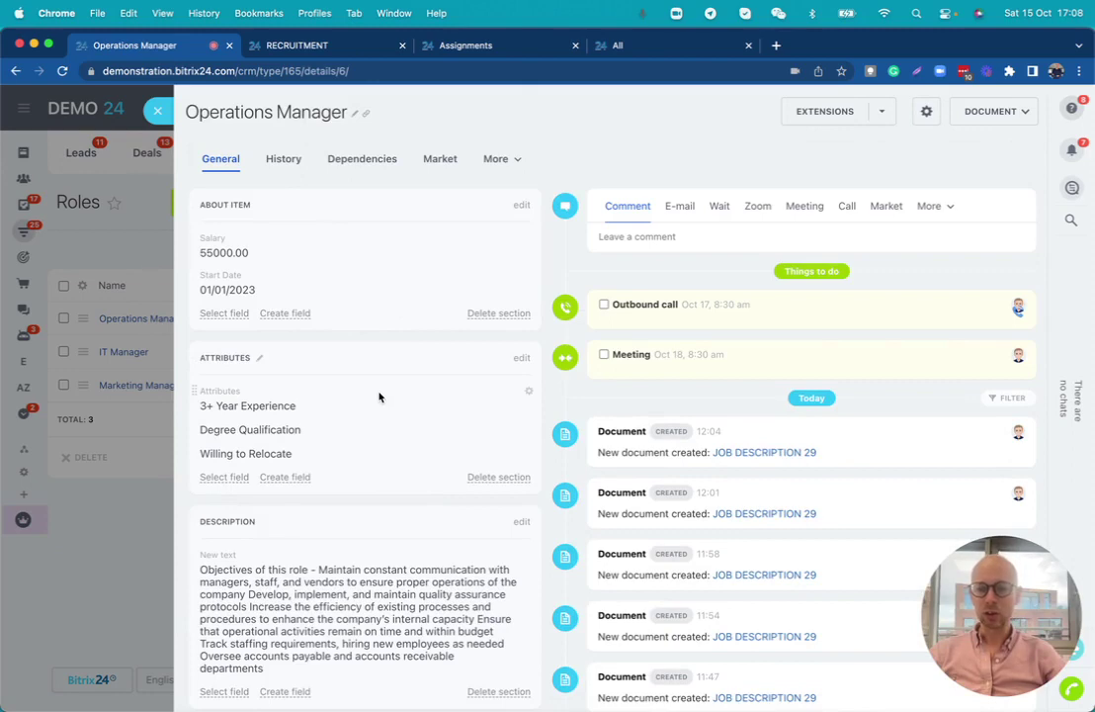
{"action": "left_click", "coordinate": [993, 110]}
{"action": "left_click", "coordinate": [950, 145]}
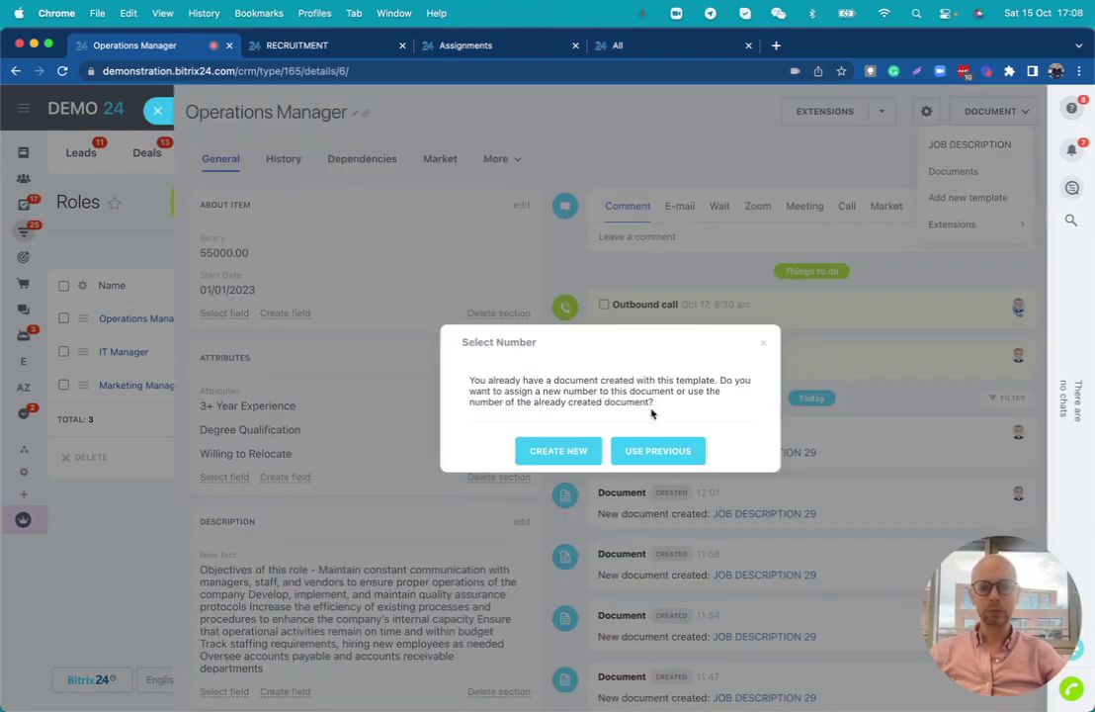
{"action": "left_click", "coordinate": [645, 454]}
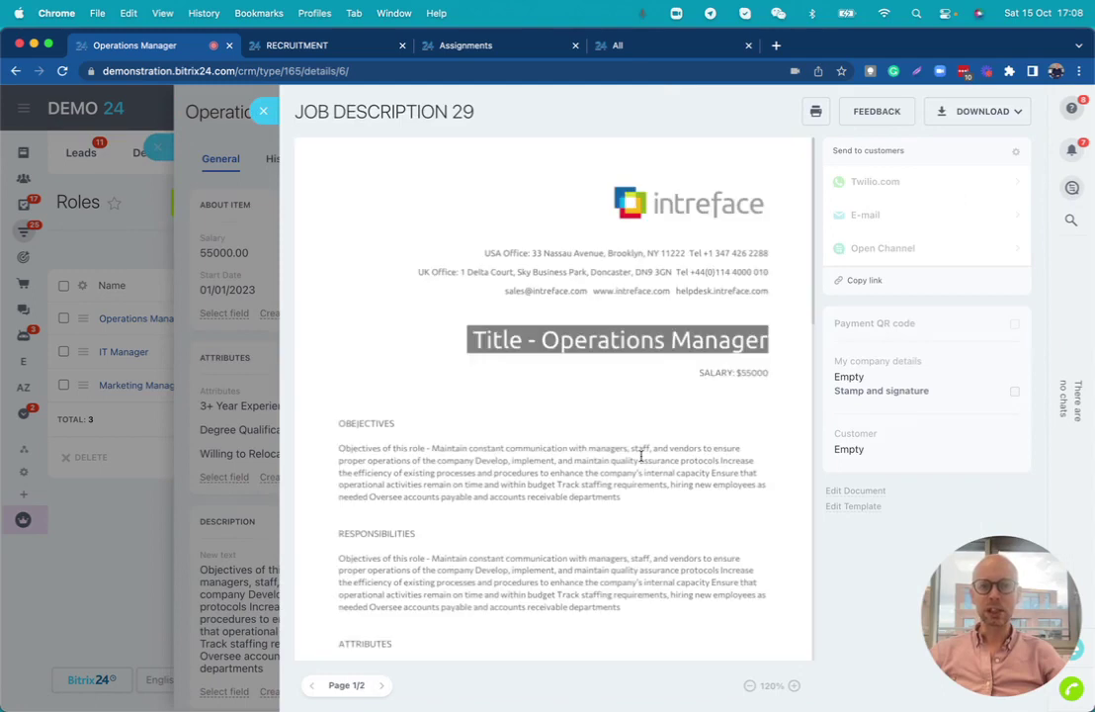
Add a New Applicants entry with the applicant's name, Operations Manager role and all three attributes.
{"action": "left_click", "coordinate": [311, 48]}
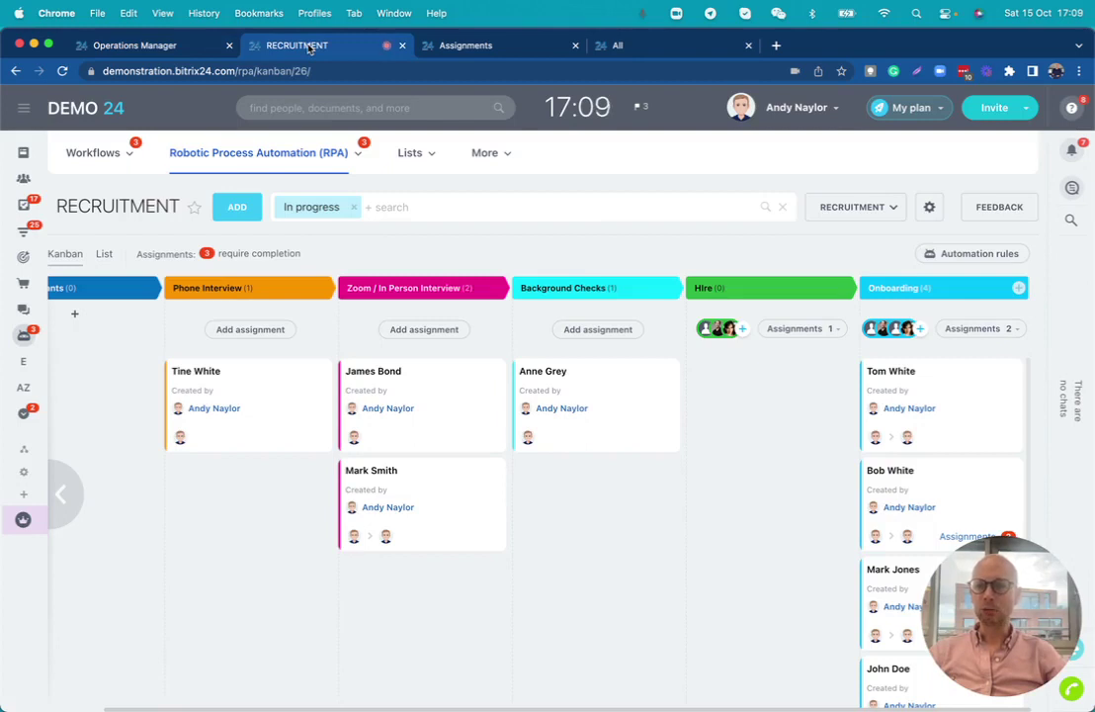
{"action": "scroll", "coordinate": [330, 319], "scroll_direction": "left", "scroll_amount": 3}
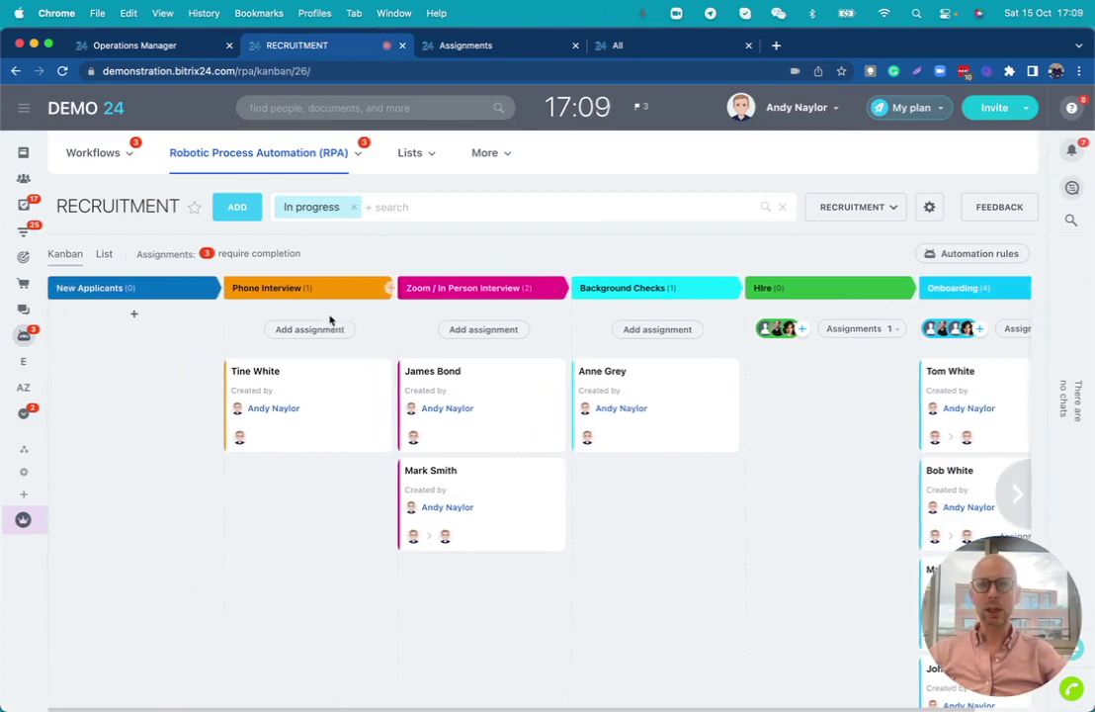
{"action": "left_click", "coordinate": [134, 314]}
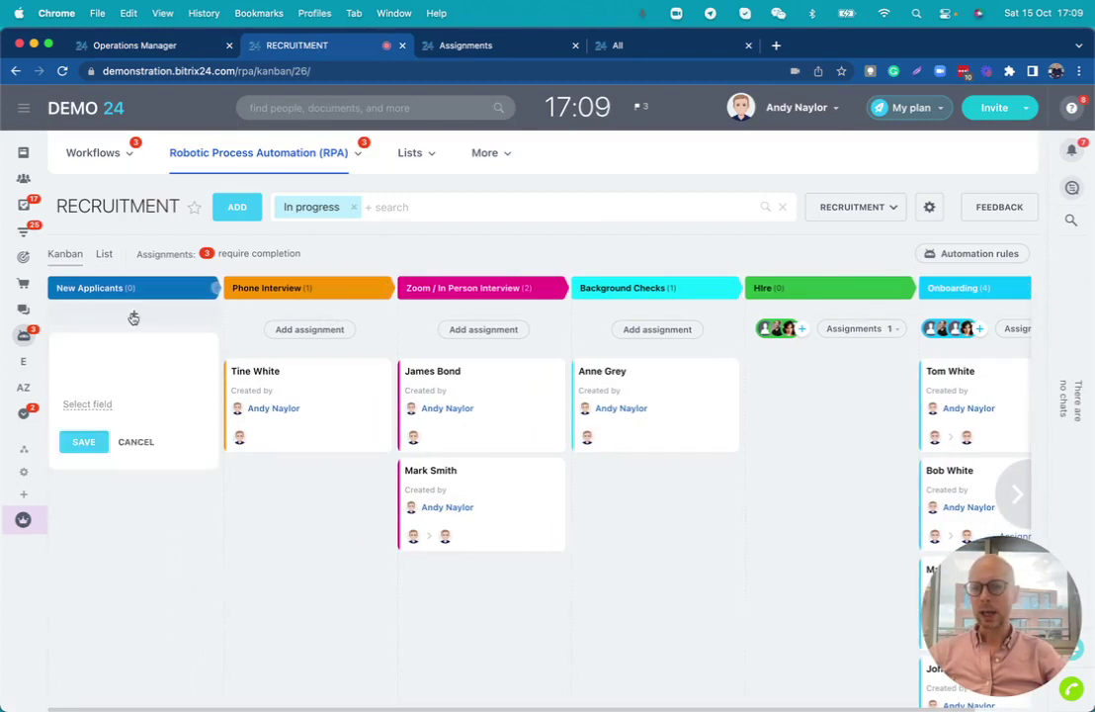
{"action": "left_click", "coordinate": [130, 371]}
{"action": "type", "text": "To"}
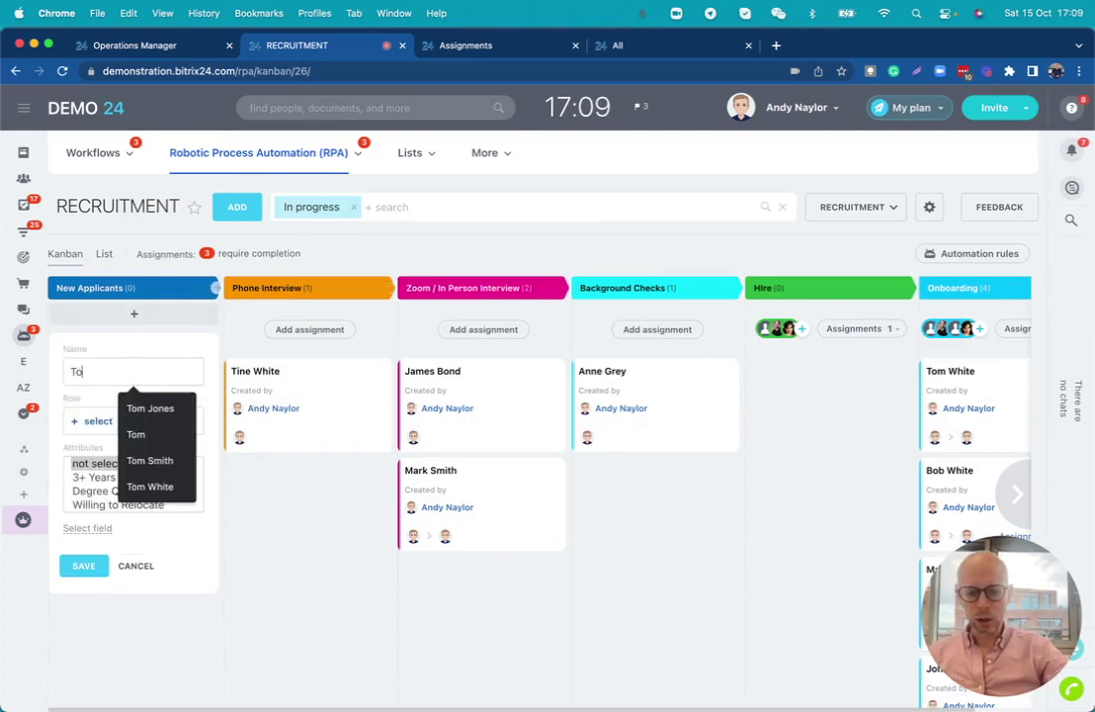
{"action": "type", "text": "m Jo"}
{"action": "left_click", "coordinate": [148, 407]}
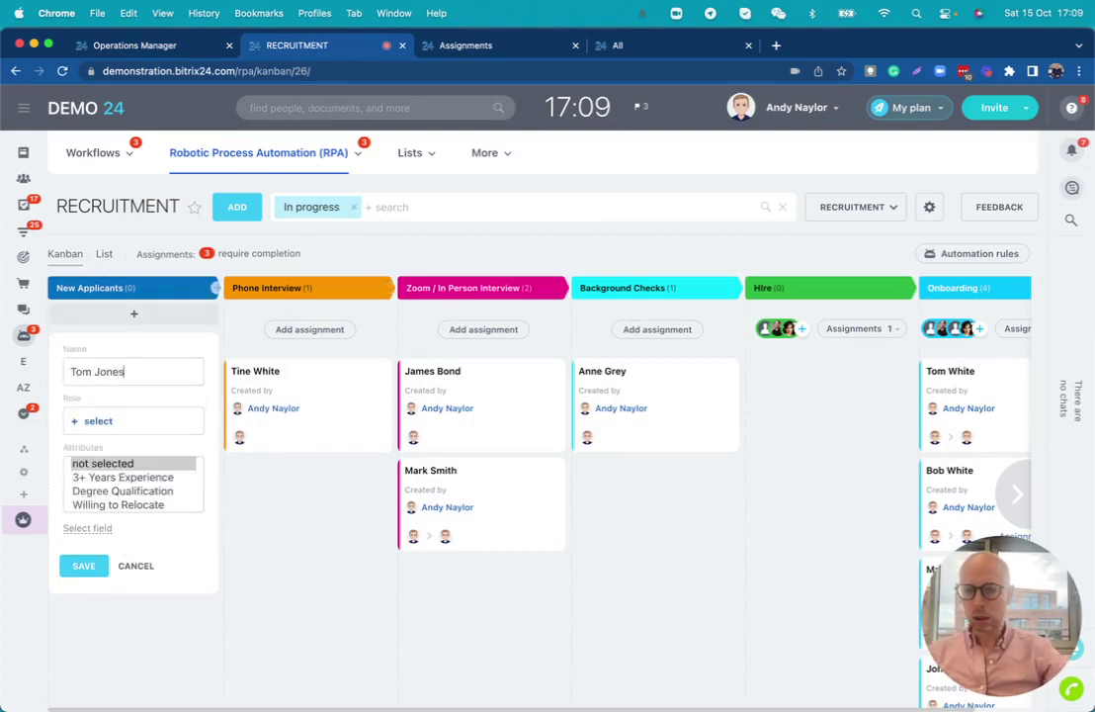
{"action": "left_click", "coordinate": [95, 423]}
{"action": "left_click", "coordinate": [110, 502]}
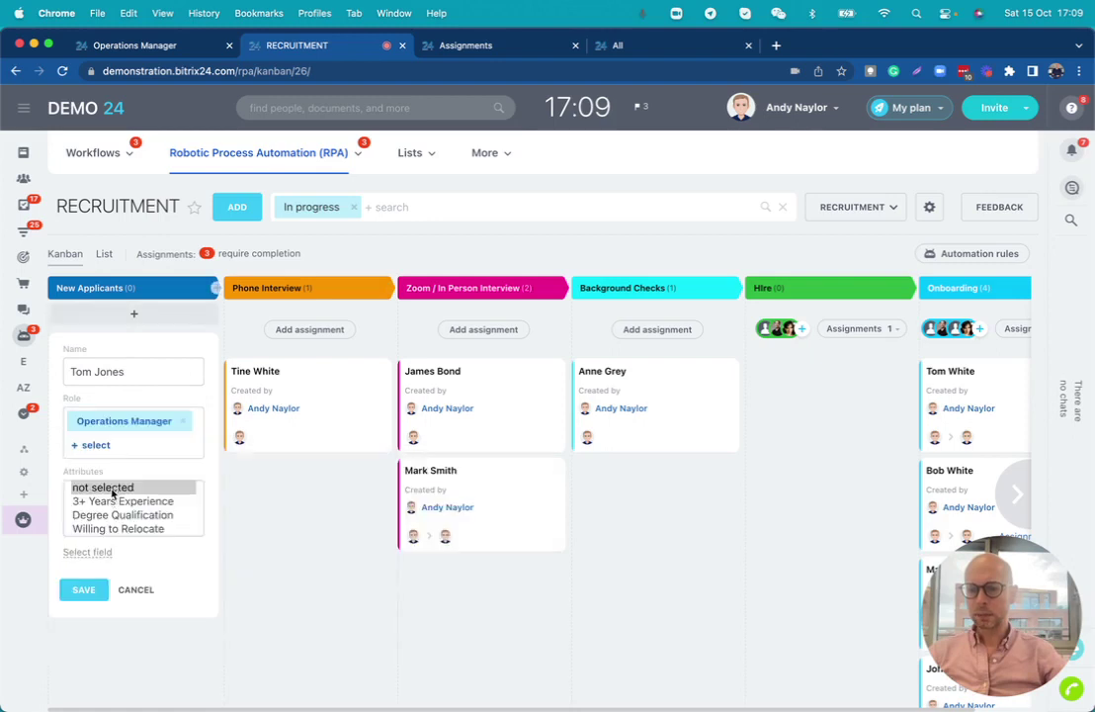
{"action": "left_click", "coordinate": [118, 529], "text": "shift"}
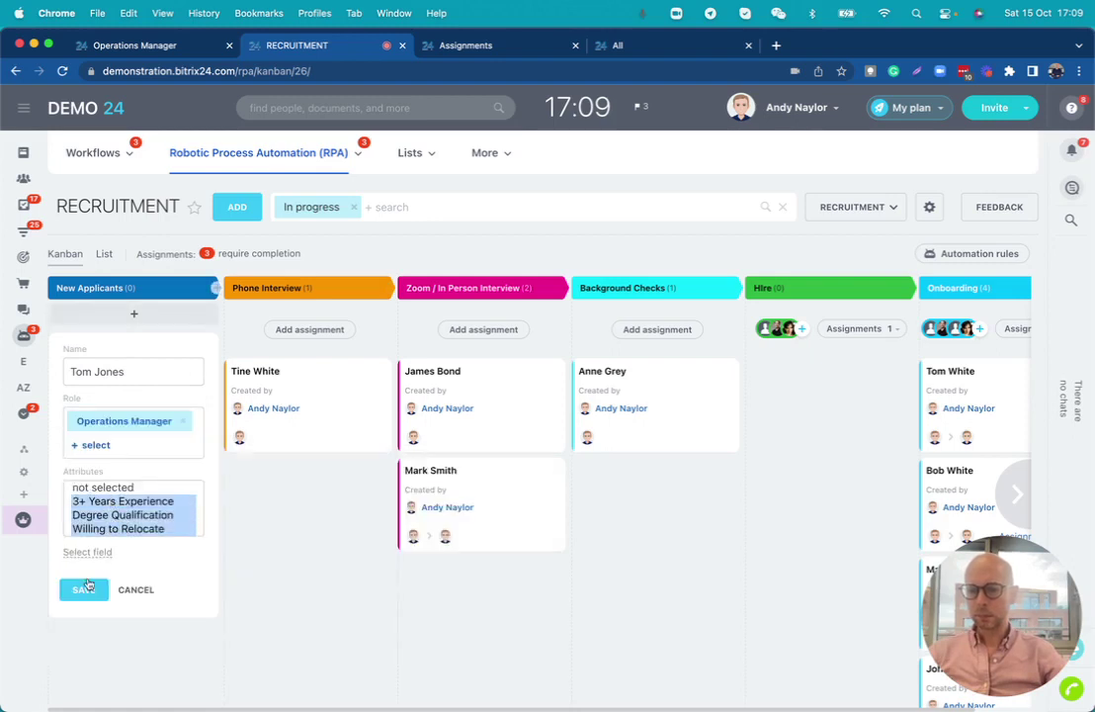
Save the applicant, then review the pipeline's automation rules and return to the board.
{"action": "left_click", "coordinate": [84, 590]}
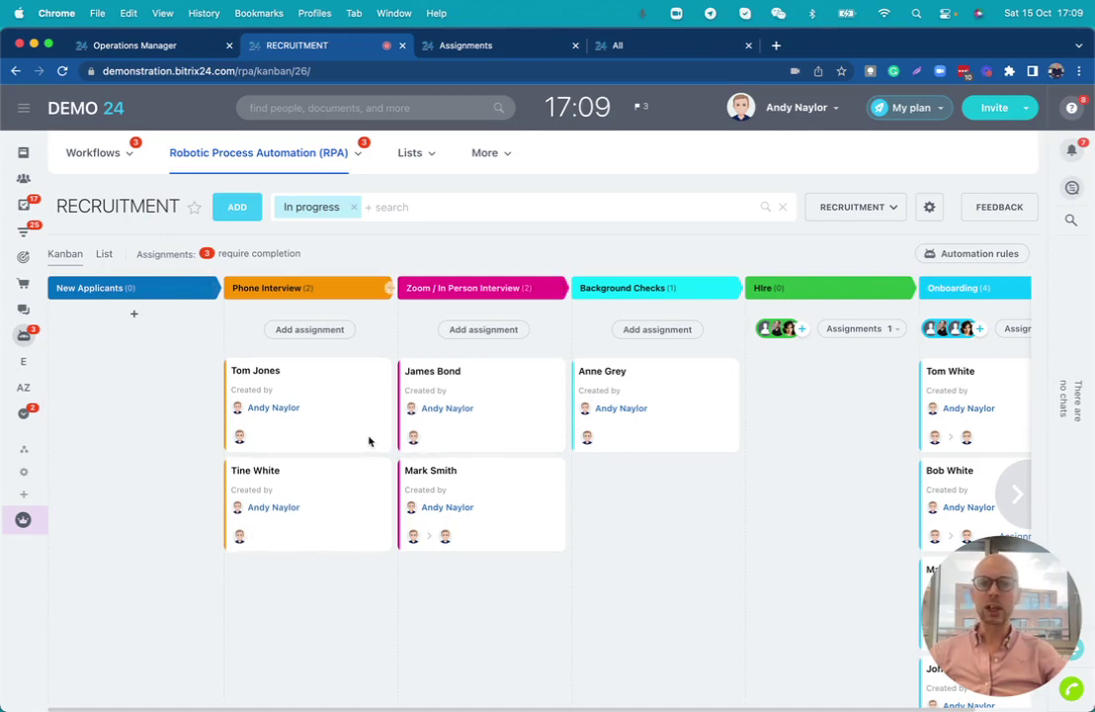
{"action": "left_click", "coordinate": [980, 254]}
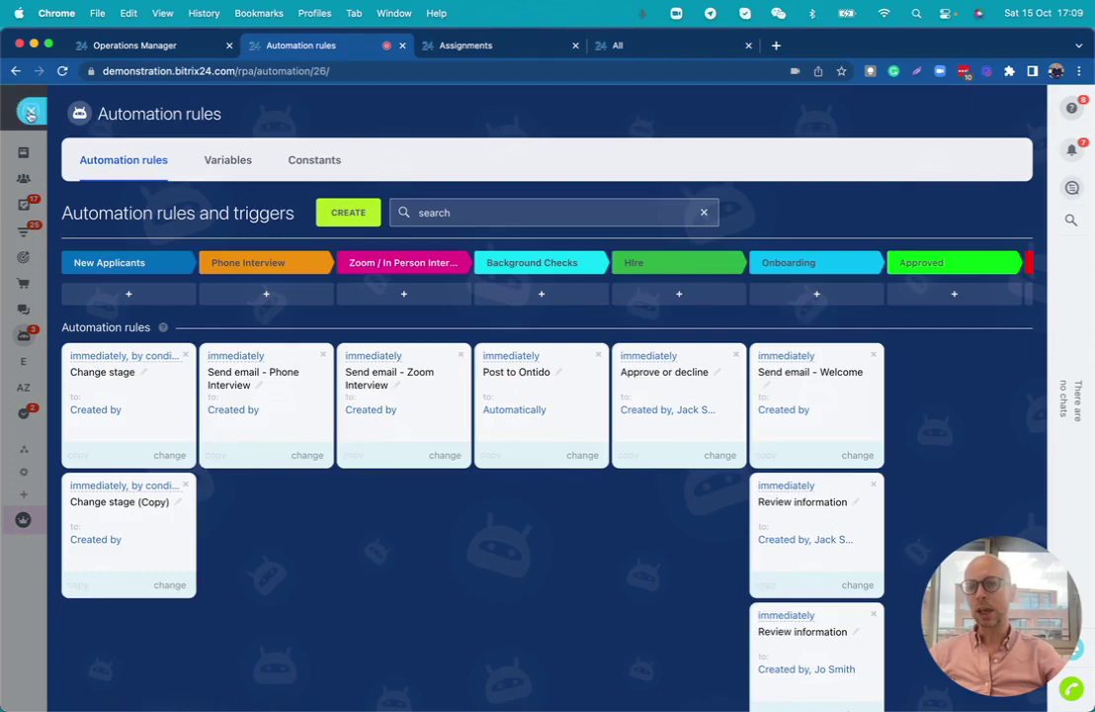
{"action": "left_click", "coordinate": [31, 113]}
Post the comment 'Good at this job' with a colleague @-mention on the applicant's record.
{"action": "left_click", "coordinate": [256, 372]}
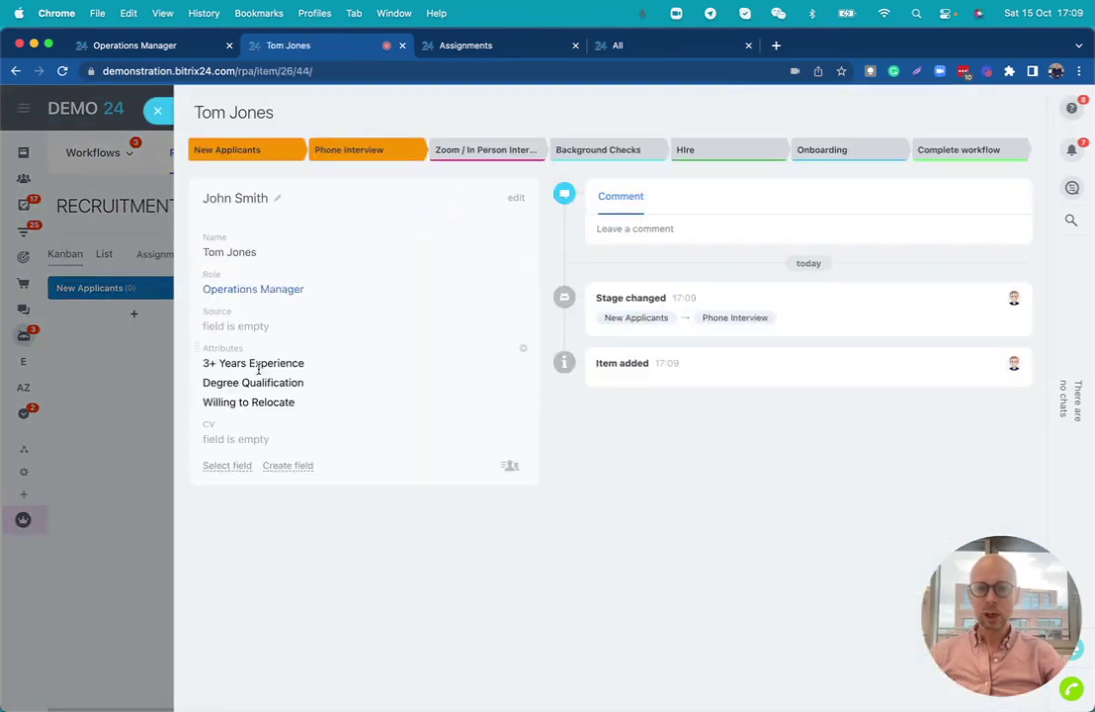
{"action": "left_click", "coordinate": [640, 231]}
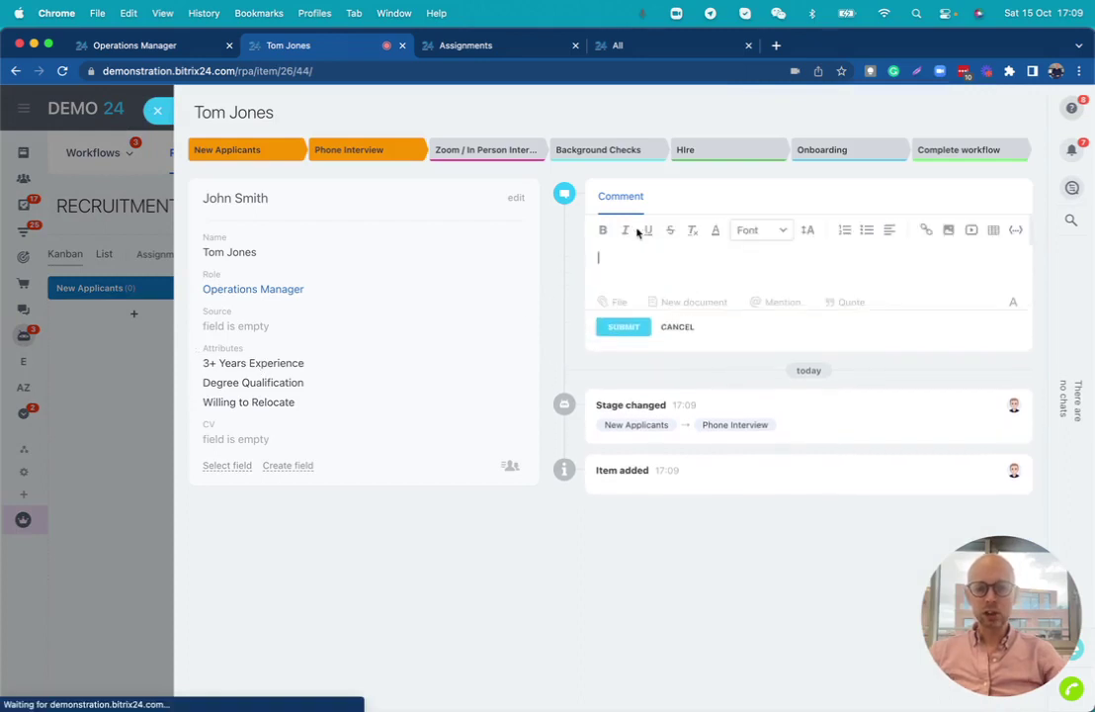
{"action": "type", "text": "Good at this job @"}
{"action": "left_click", "coordinate": [731, 286]}
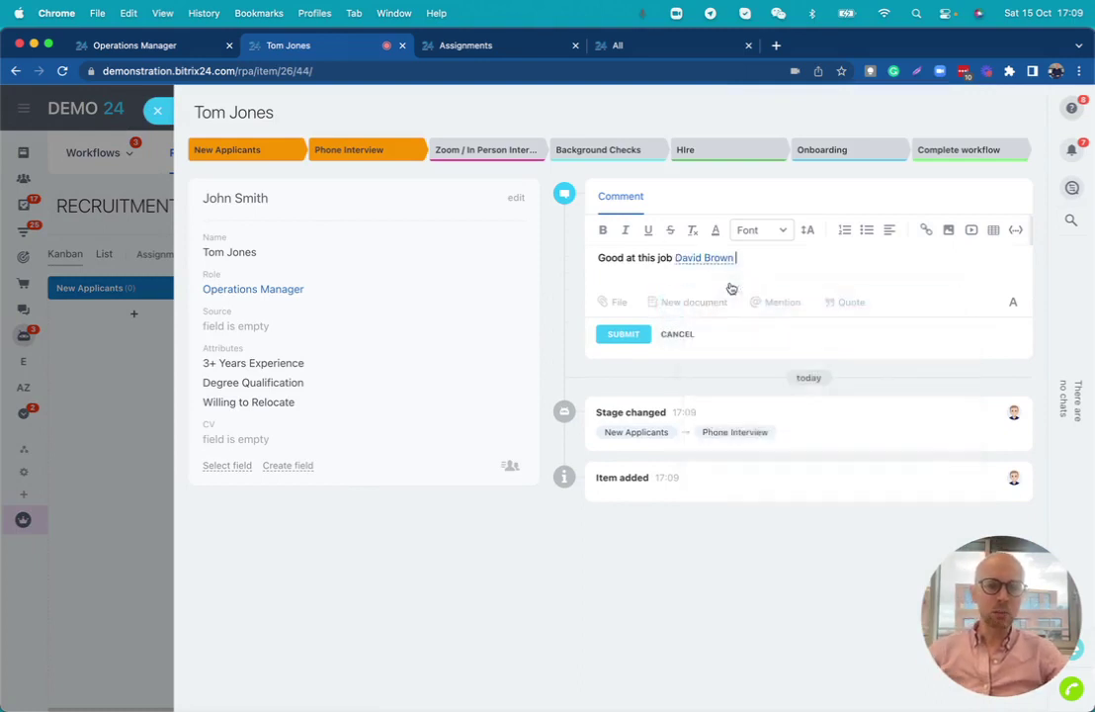
{"action": "left_click", "coordinate": [624, 336]}
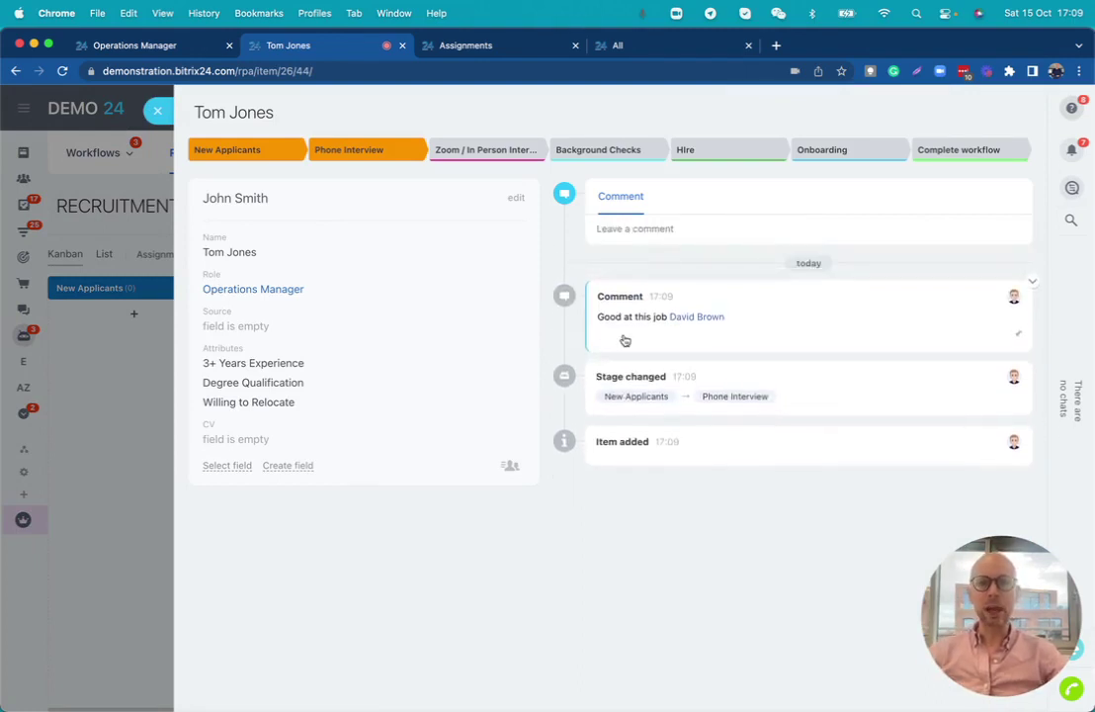
Drag the applicant's card to Background Checks, then Hire, restoring the Background Checks column position.
{"action": "left_click", "coordinate": [157, 110]}
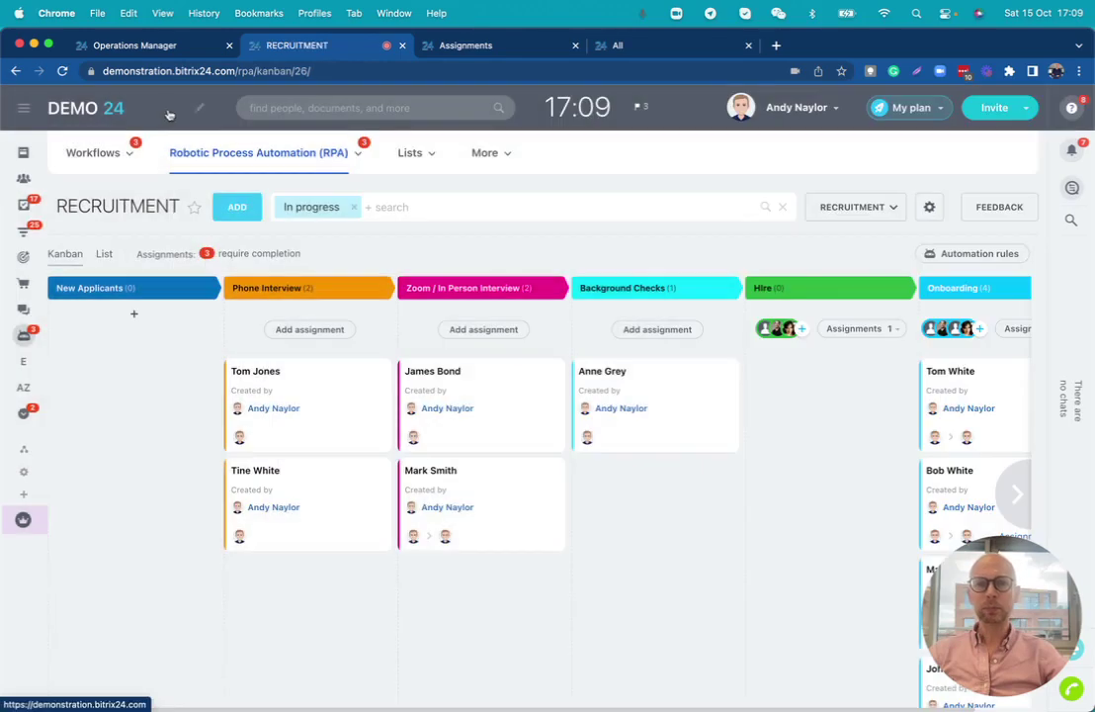
{"action": "left_click_drag", "start_coordinate": [247, 374], "coordinate": [608, 375]}
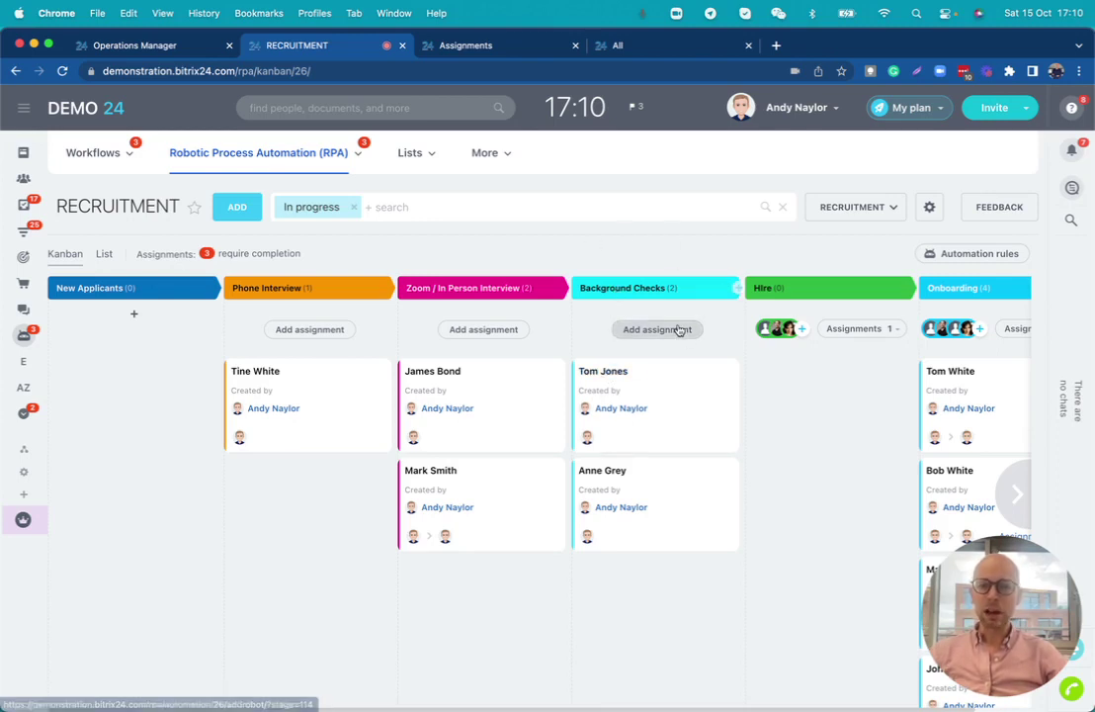
{"action": "left_click_drag", "start_coordinate": [650, 287], "coordinate": [267, 284]}
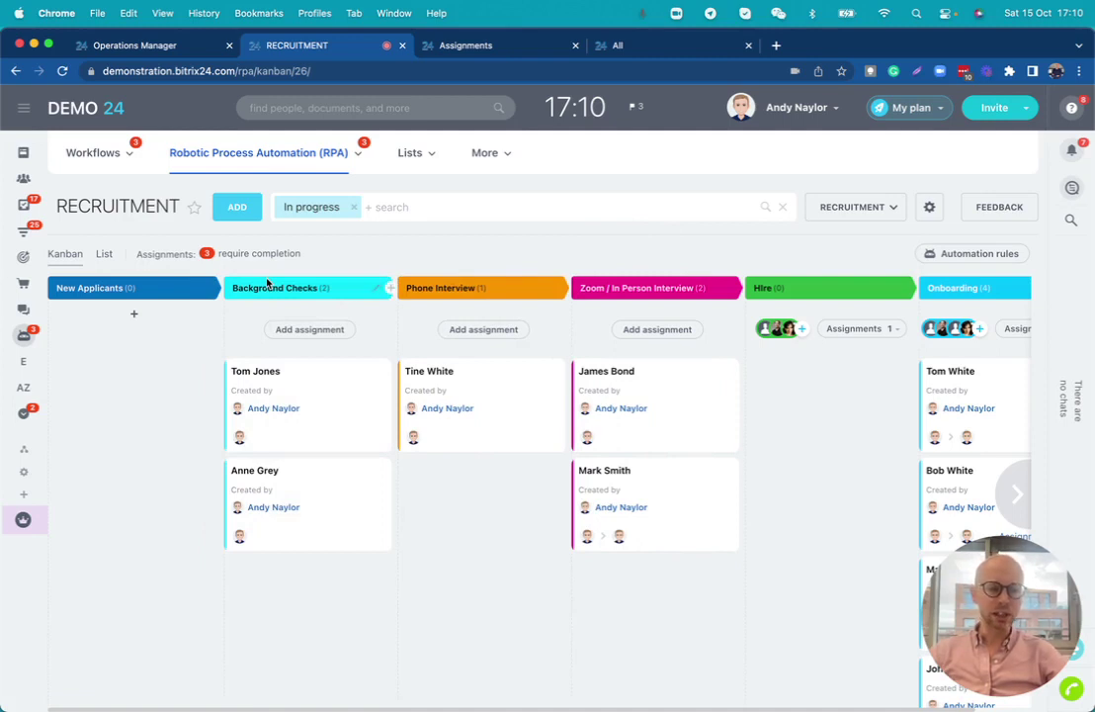
{"action": "left_click_drag", "start_coordinate": [266, 284], "coordinate": [626, 289]}
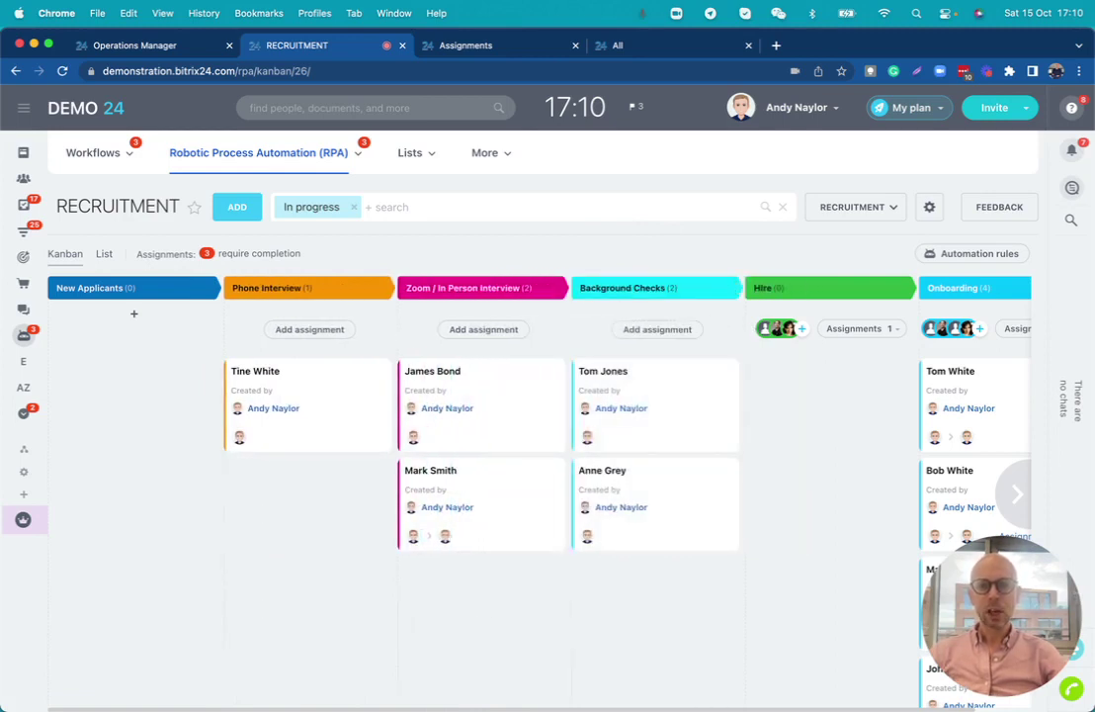
{"action": "left_click_drag", "start_coordinate": [599, 372], "coordinate": [782, 374]}
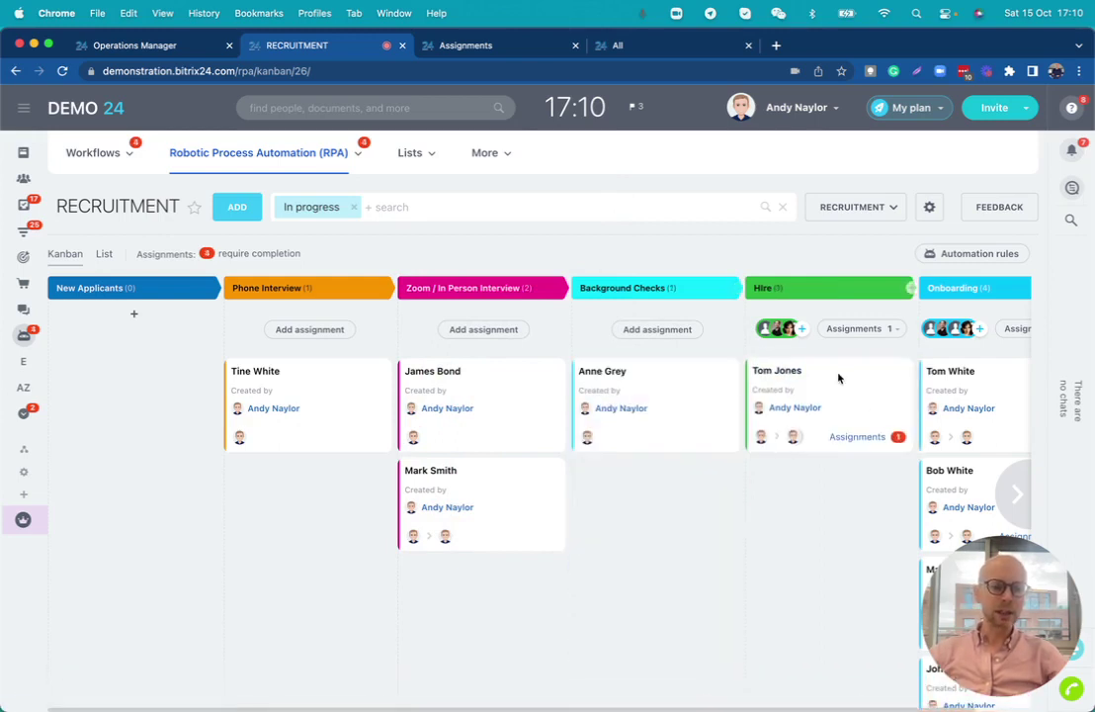
{"action": "left_click", "coordinate": [865, 442]}
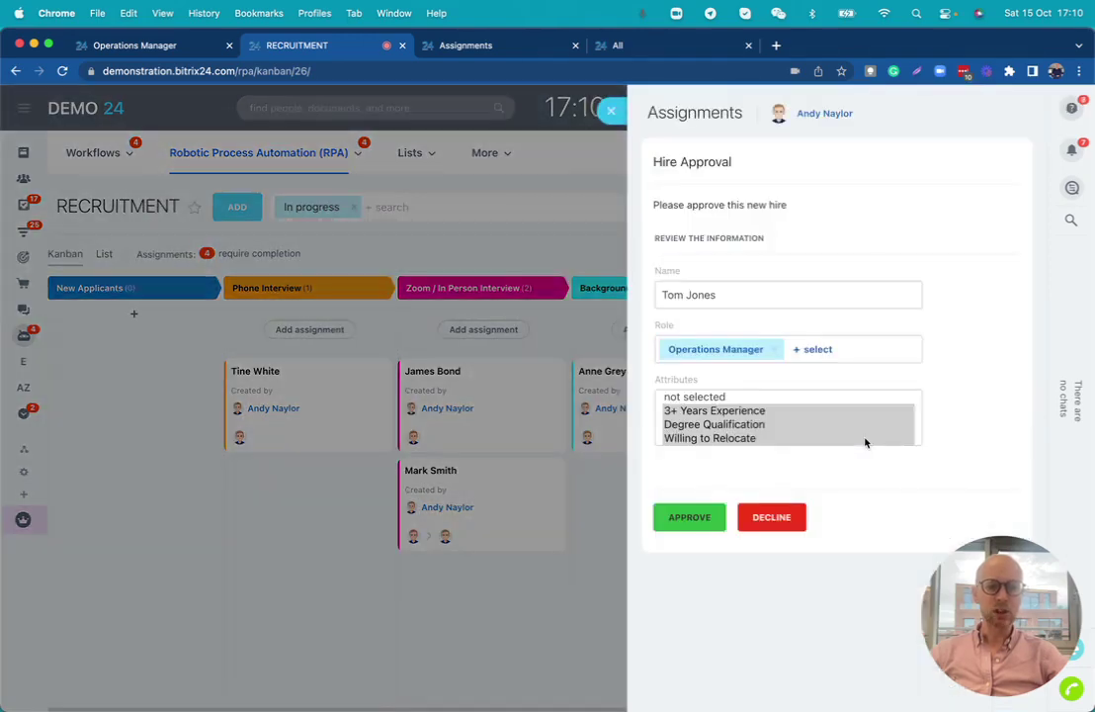
{"action": "left_click", "coordinate": [539, 111]}
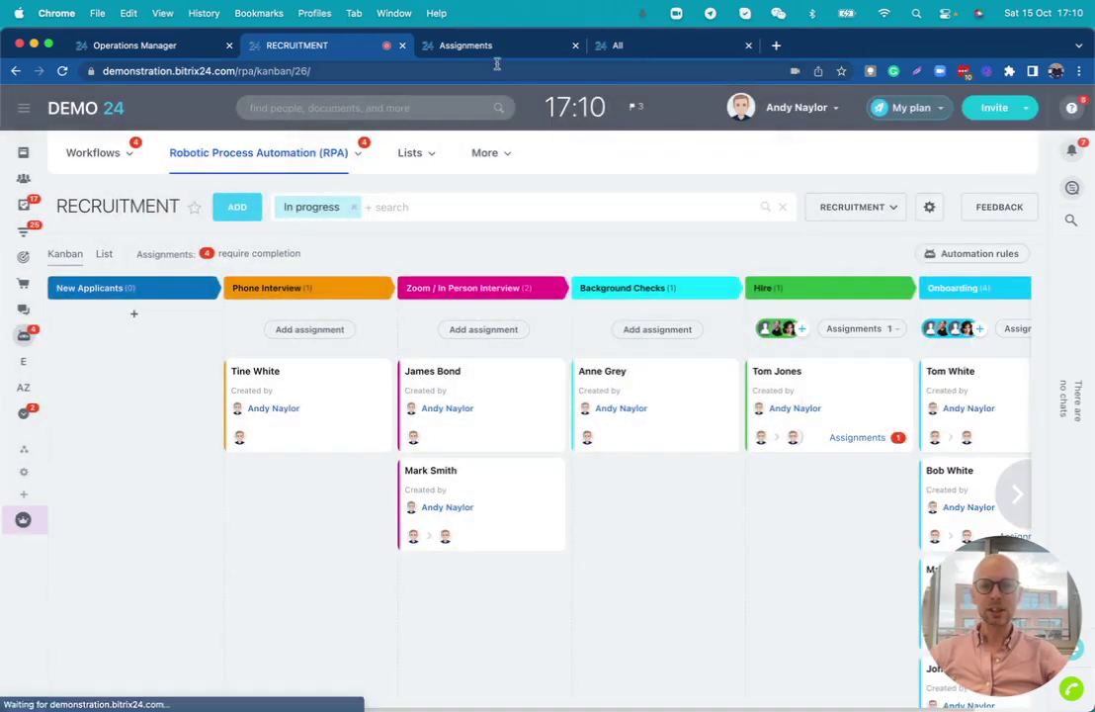
{"action": "left_click", "coordinate": [489, 46]}
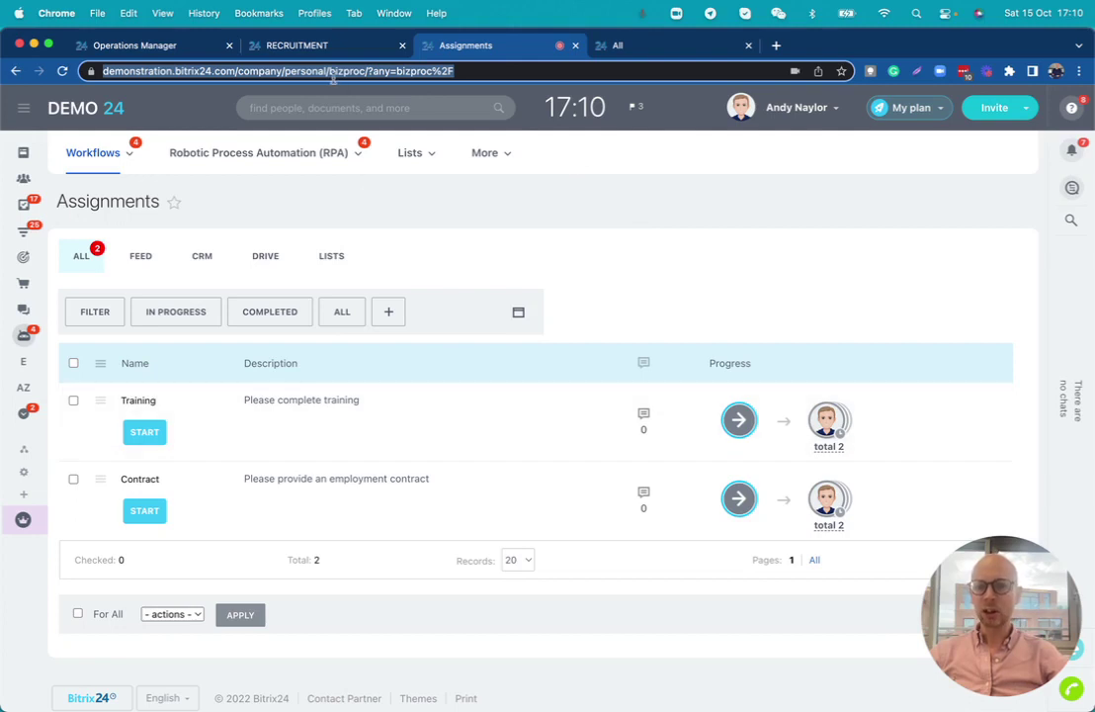
{"action": "left_click", "coordinate": [321, 45]}
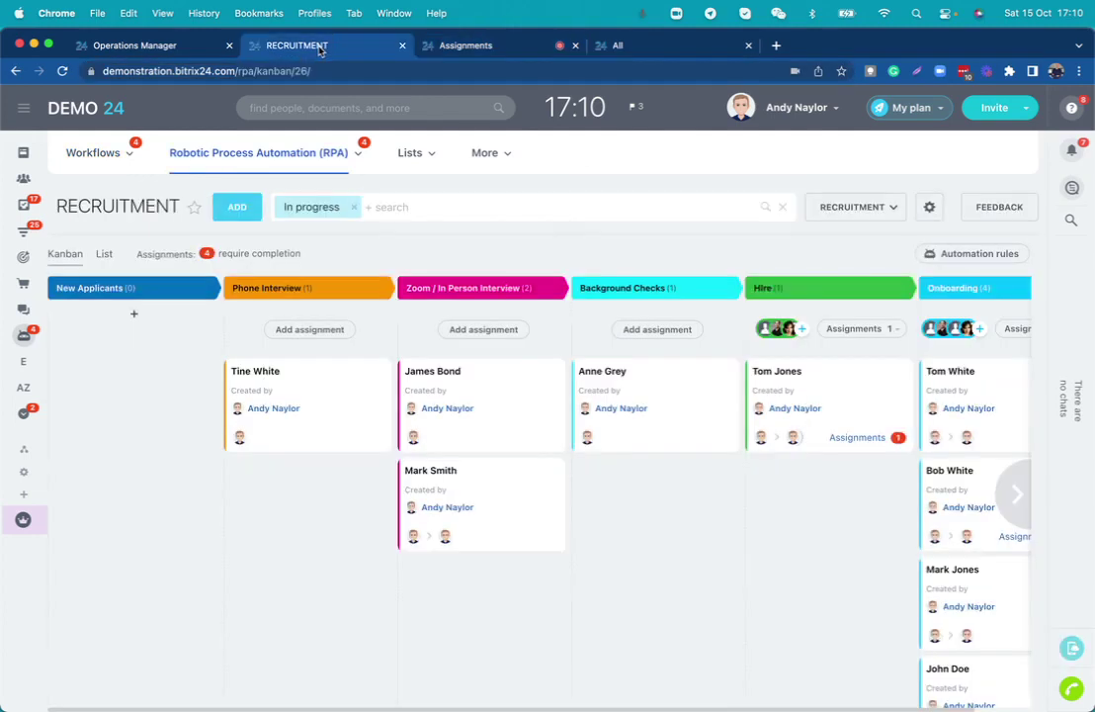
Show the recruitment automation rules, including Onboarding's welcome email and two Review information steps.
{"action": "scroll", "coordinate": [619, 541], "scroll_direction": "right", "scroll_amount": 2}
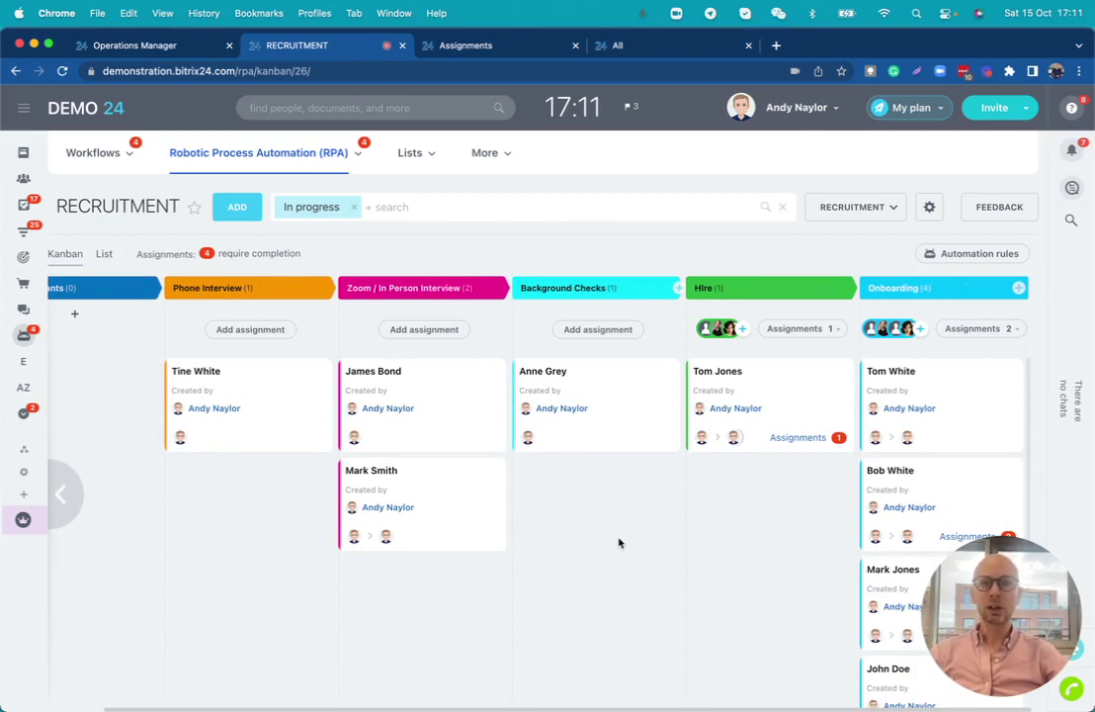
{"action": "left_click", "coordinate": [988, 254]}
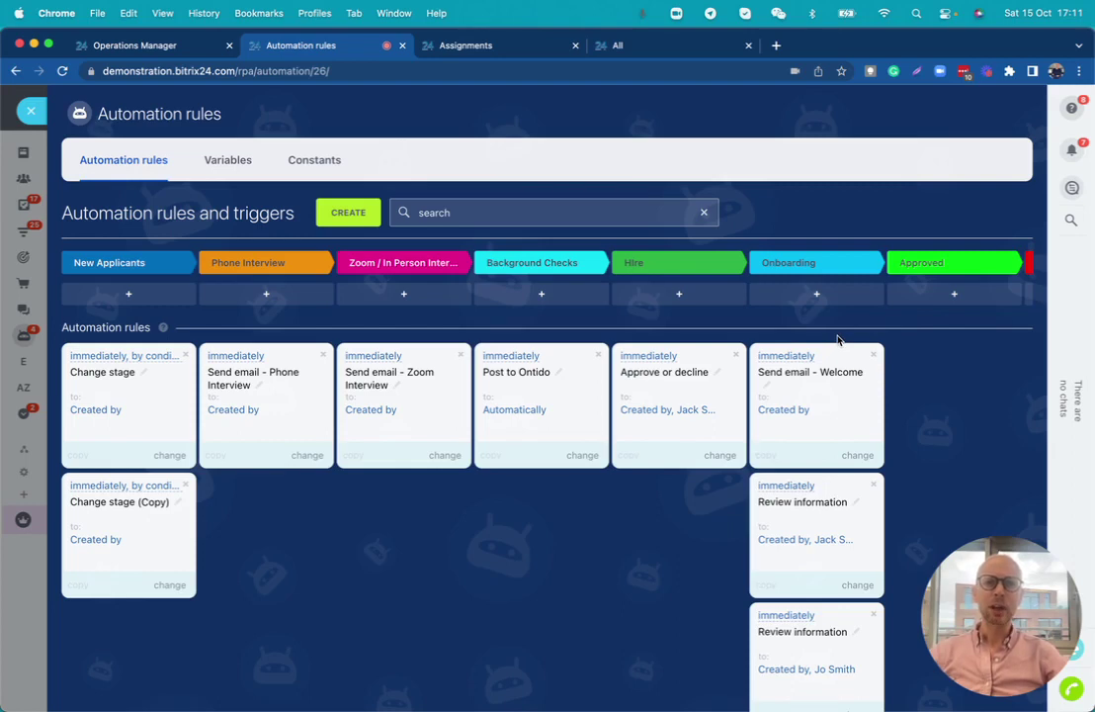
{"action": "scroll", "coordinate": [853, 410], "scroll_direction": "down", "scroll_amount": 1}
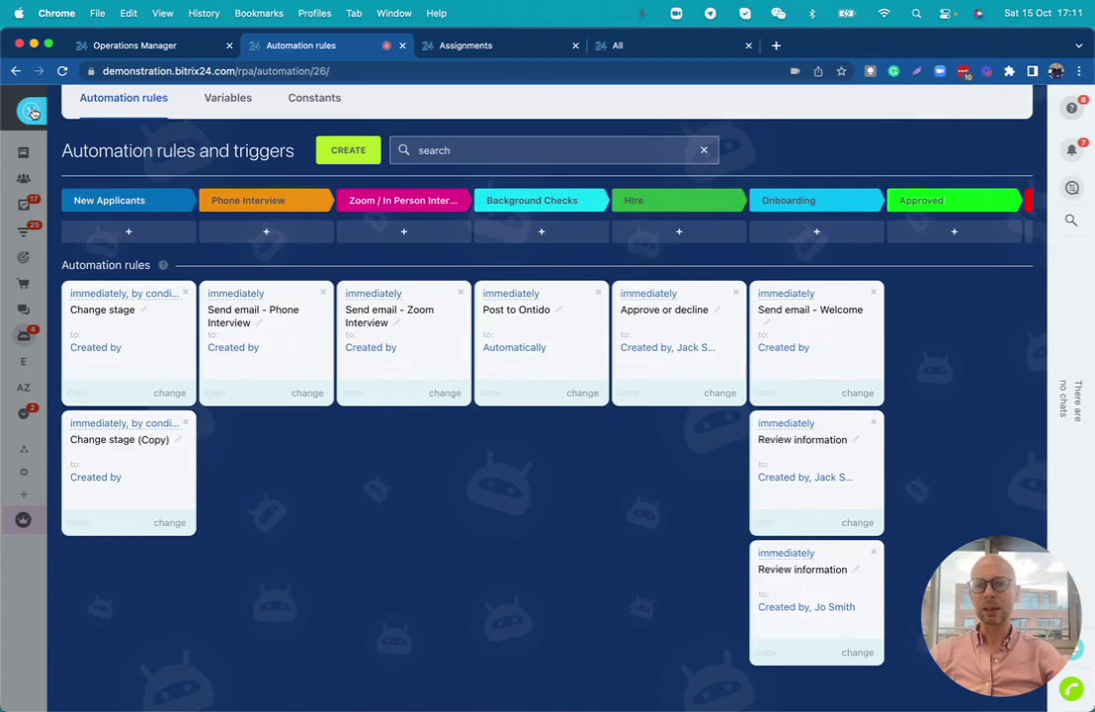
Switch to the CRM Analytics lead report with the 78.57% lead funnel and employee performance.
{"action": "left_click", "coordinate": [655, 47]}
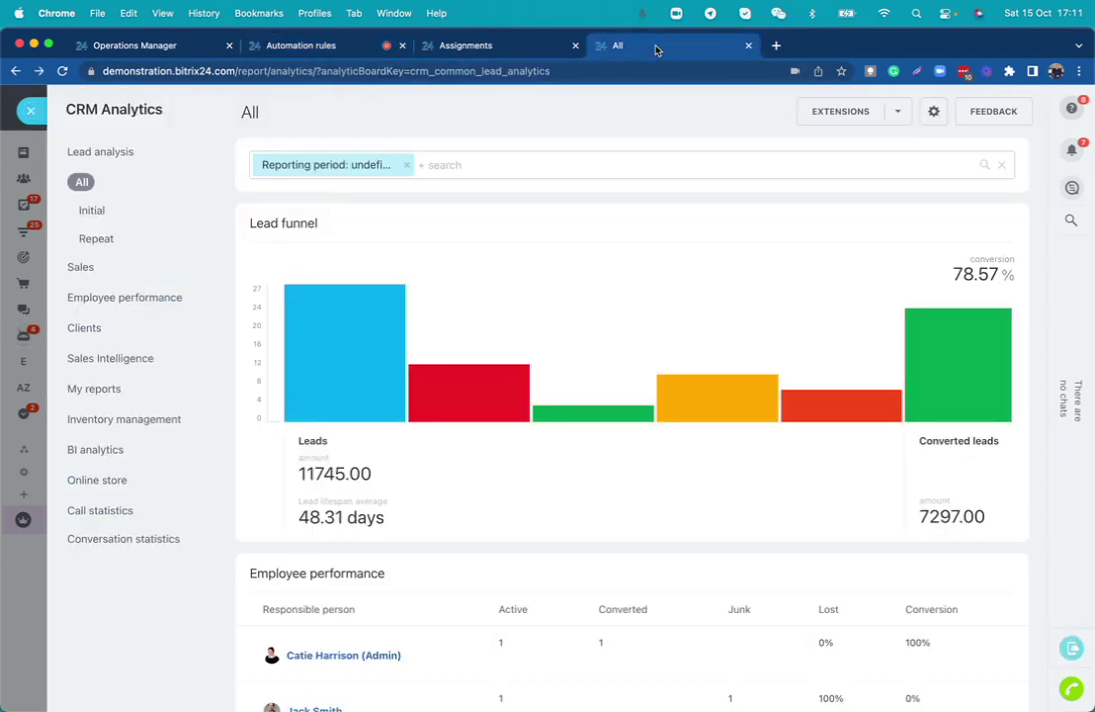